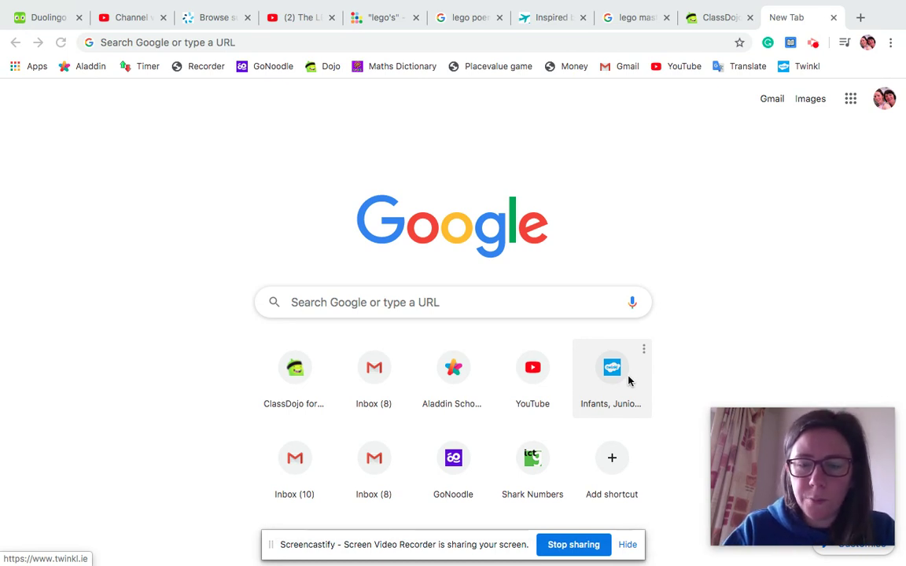
Google 'abcya word cloud' and open the Word Clouds • ABCya! result.
click(460, 318)
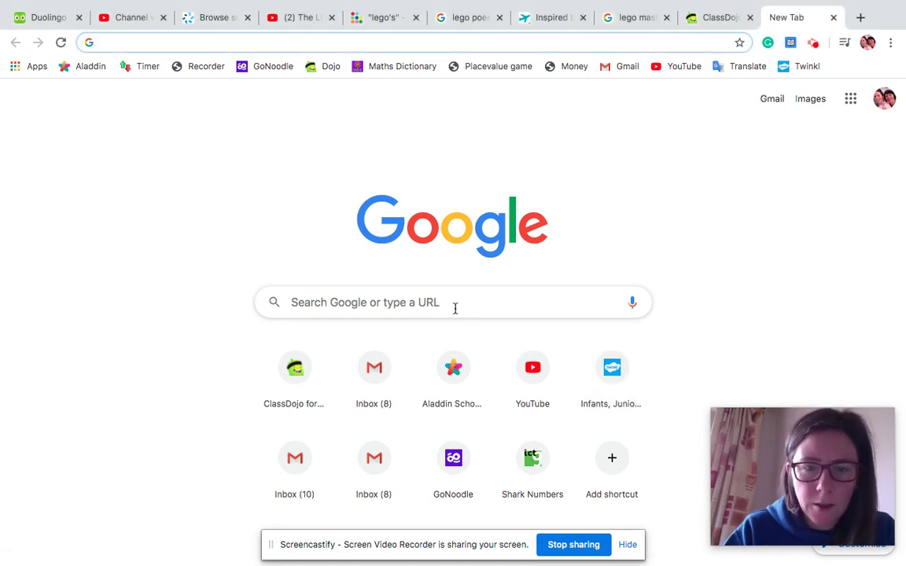
click(454, 308)
text(ab)
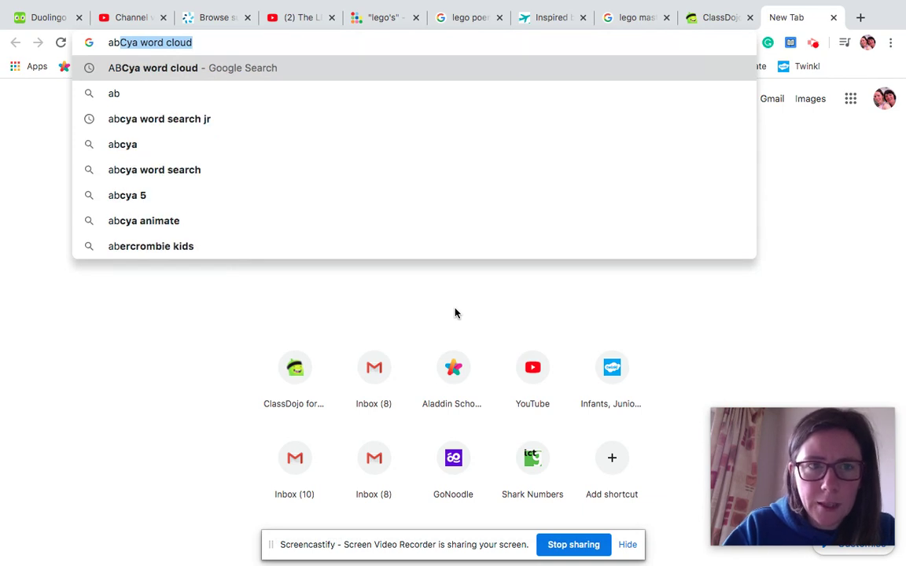
text(cya w)
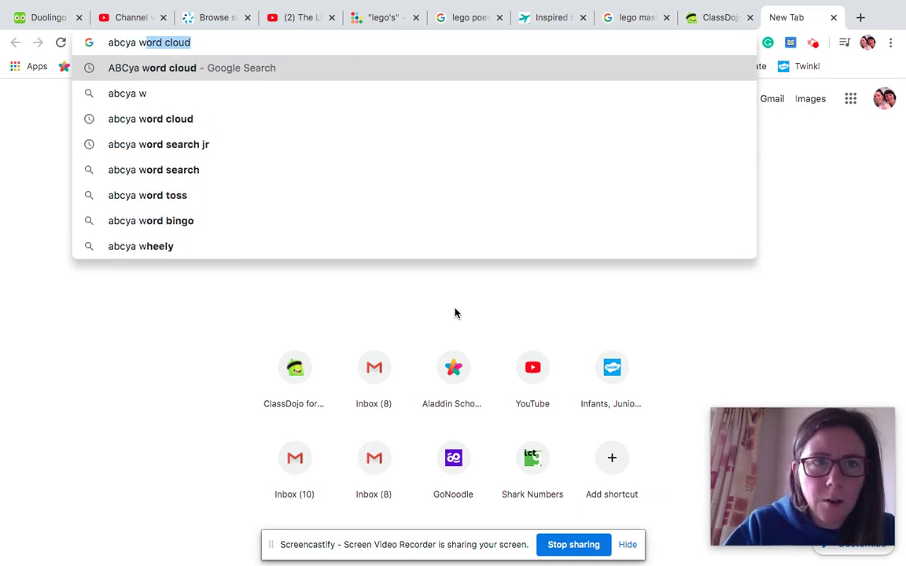
text(ord cloud)
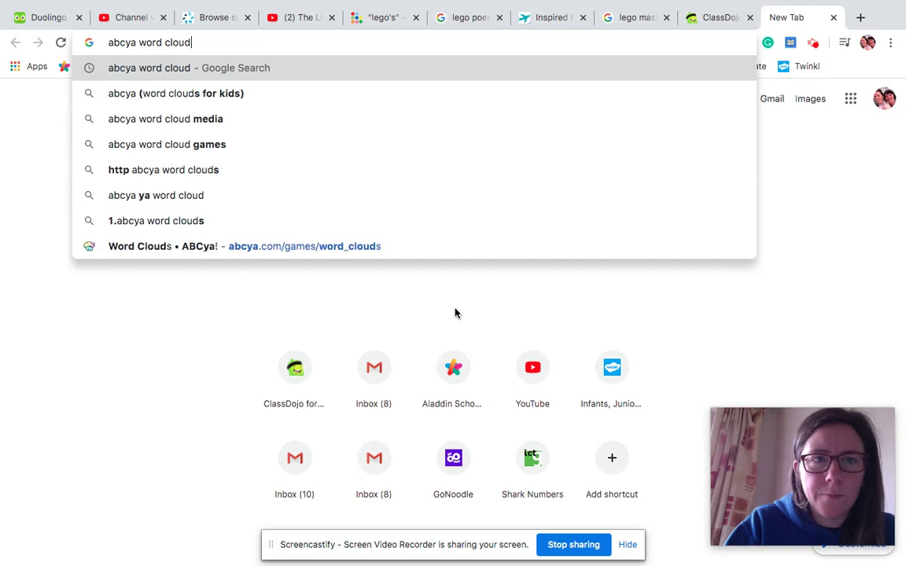
key(Return)
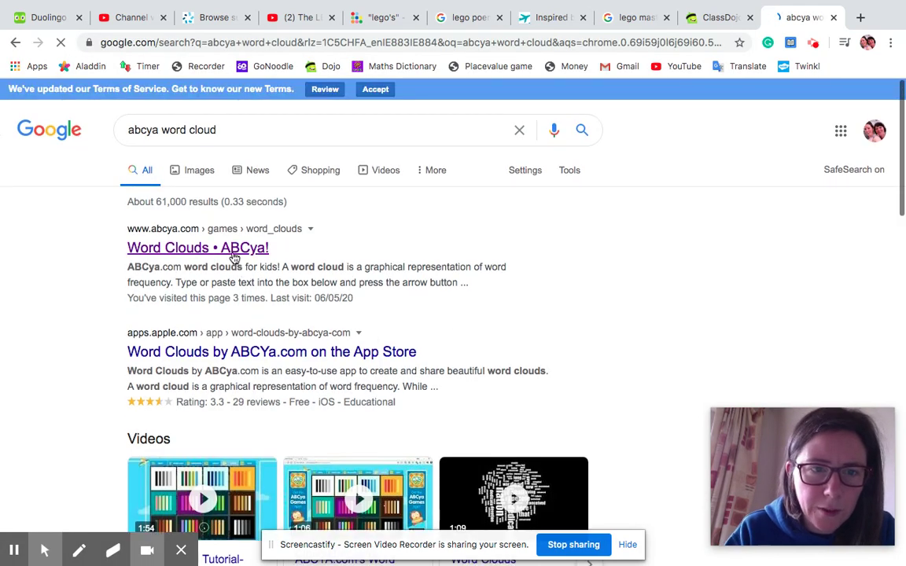
click(230, 248)
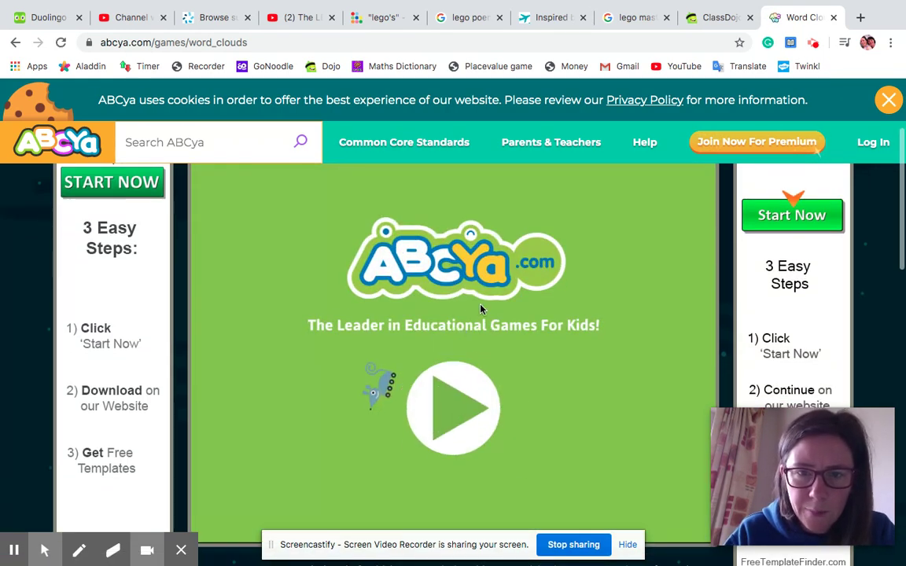
Go past the play button and START screen to the blank word-entry box.
click(446, 421)
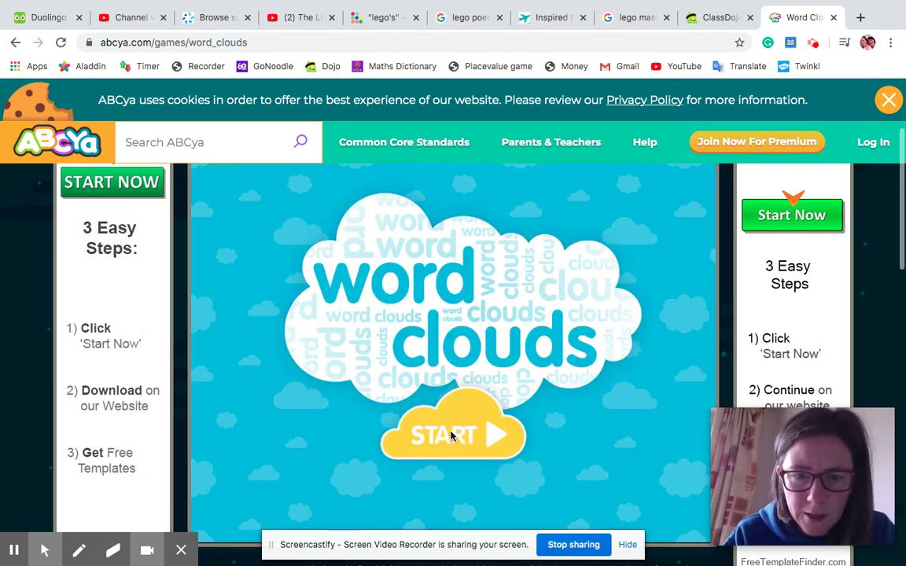
click(451, 435)
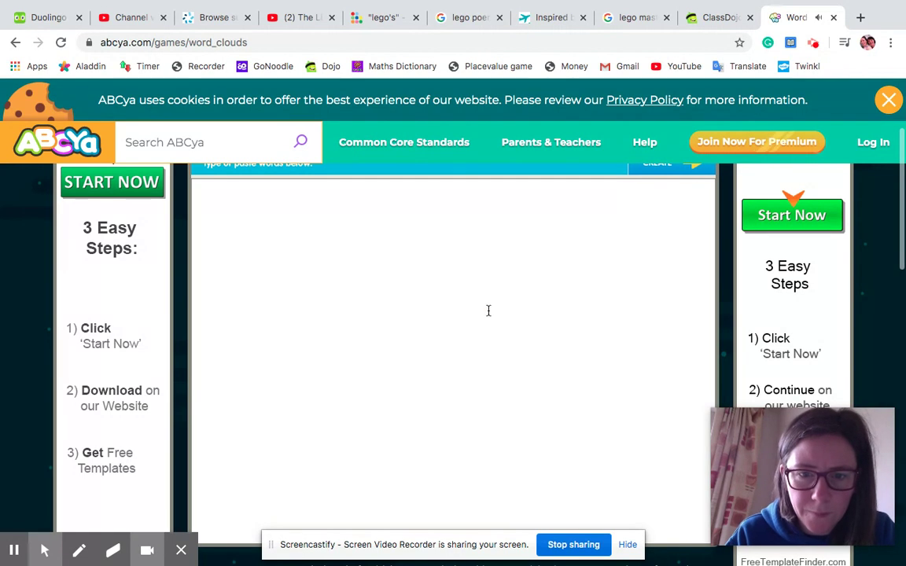
Enter 'listen' and 'talk' in the word entry box.
scroll(398, 262, up, 1)
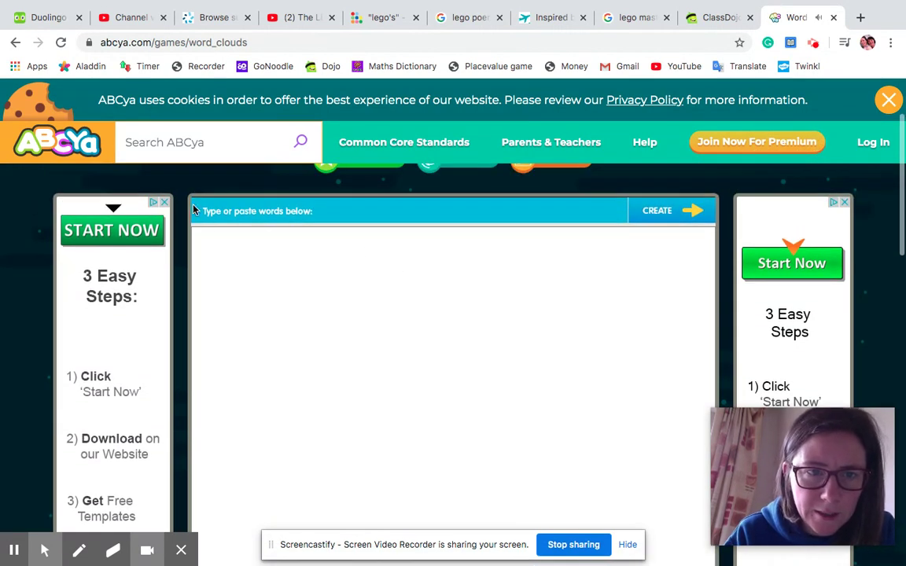
click(280, 261)
scroll(279, 261, down, 1)
text(l)
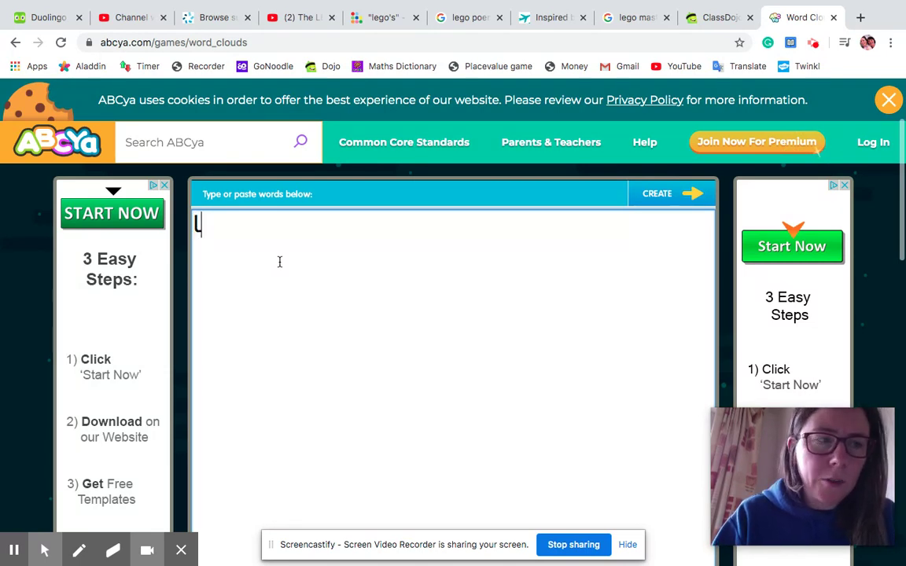
text(isten)
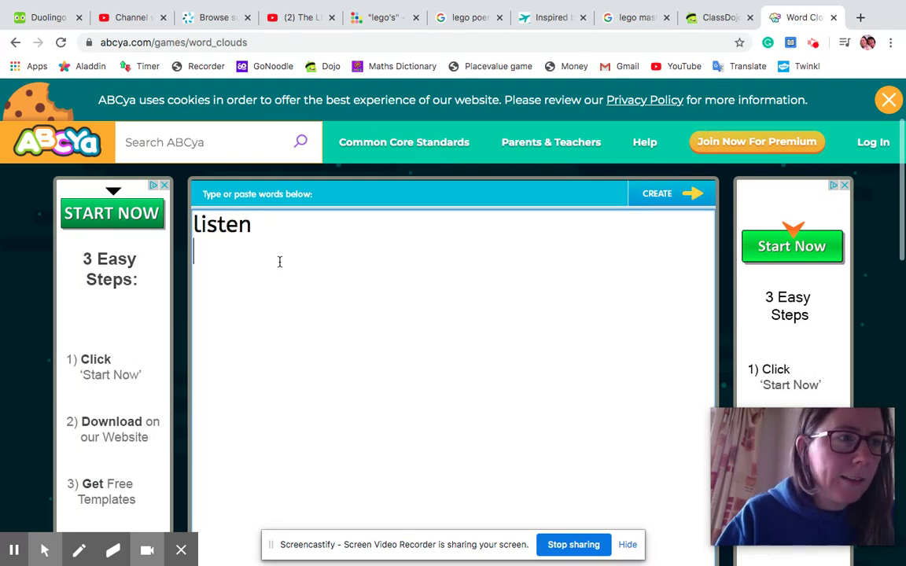
text( tal)
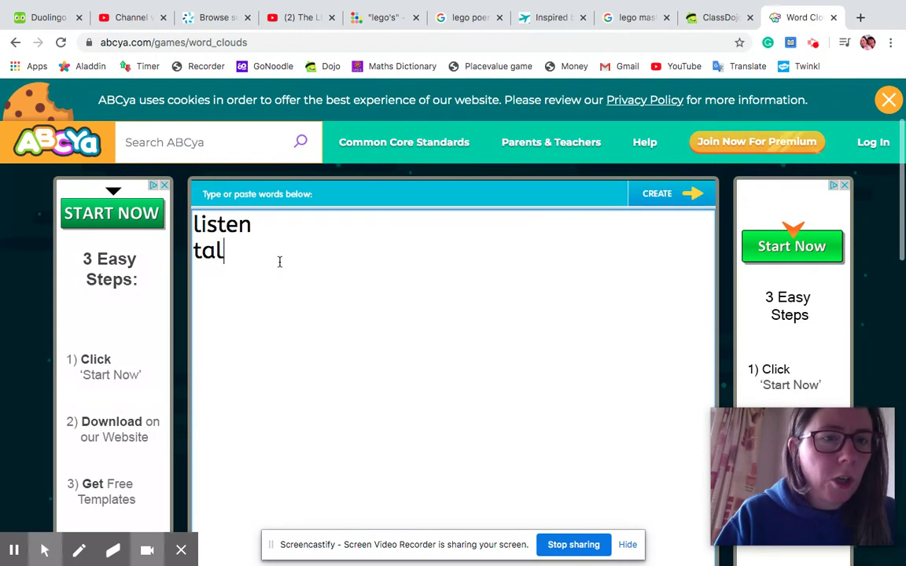
text(k)
key(Return)
Add 'make pancakes', correcting the 'amke' typo, and begin 'make french toast'.
text(amke)
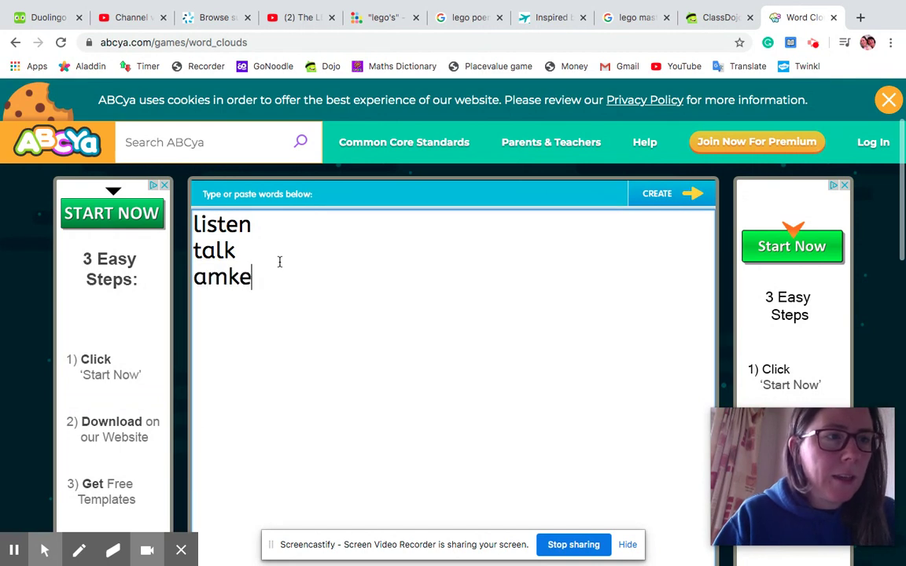
text( pancakes )
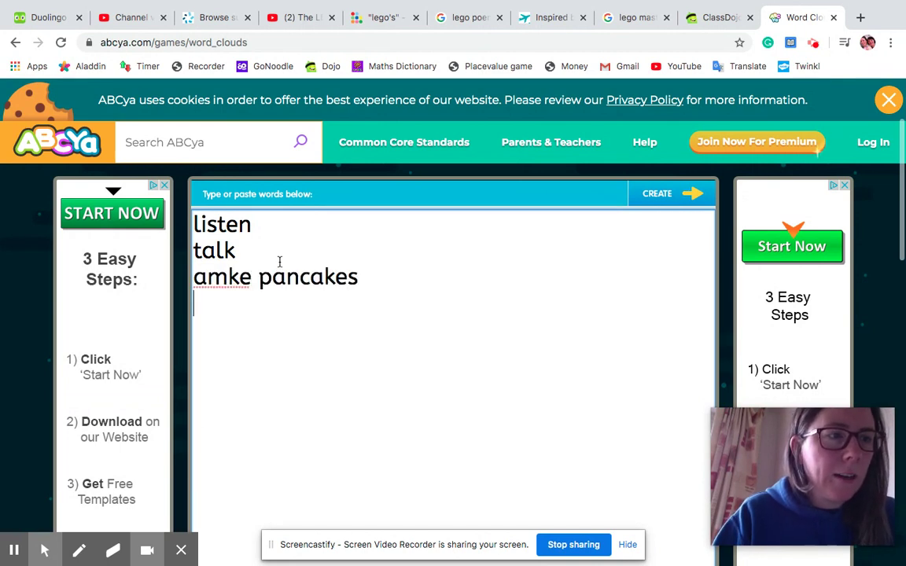
text(make)
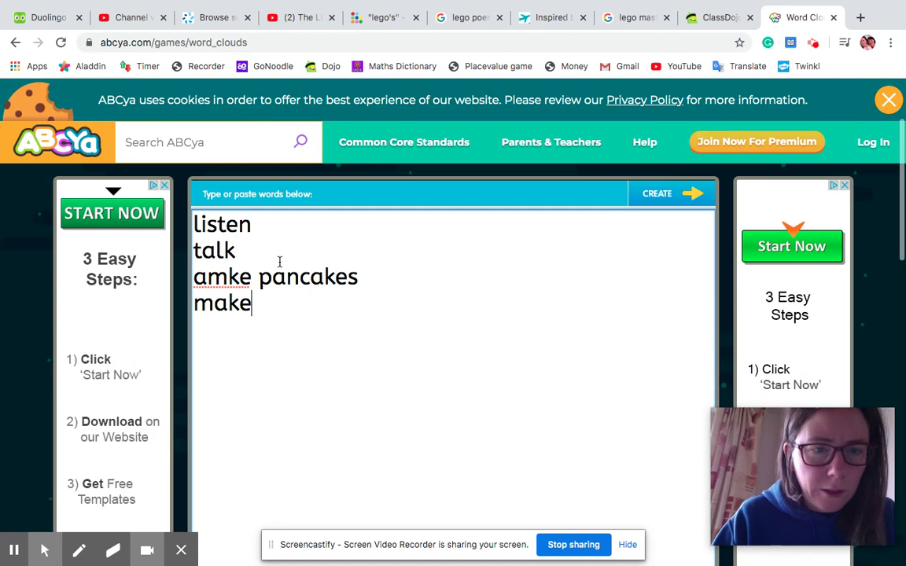
key(Left)
key(Left)
key(Left)
key(BackSpace)
key(BackSpace)
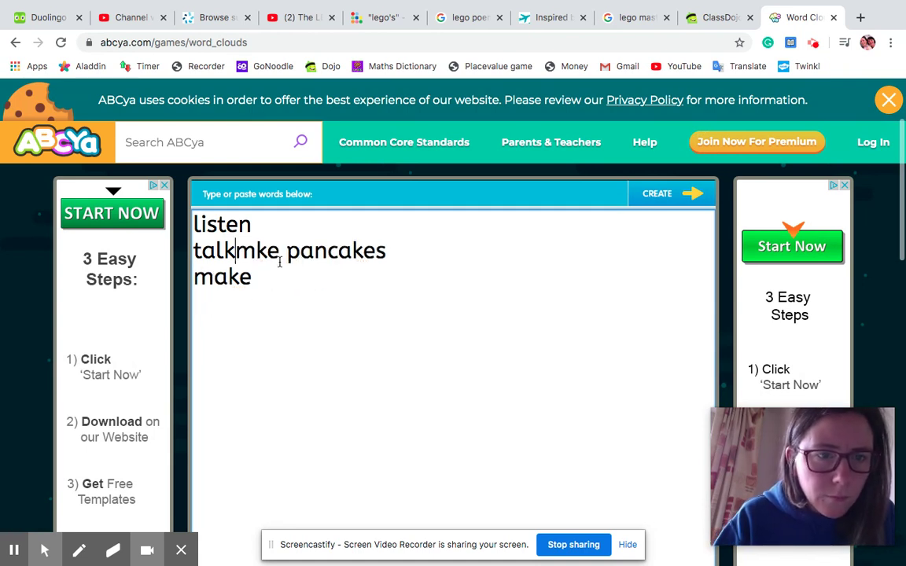
key(Return)
key(Right)
text(ake )
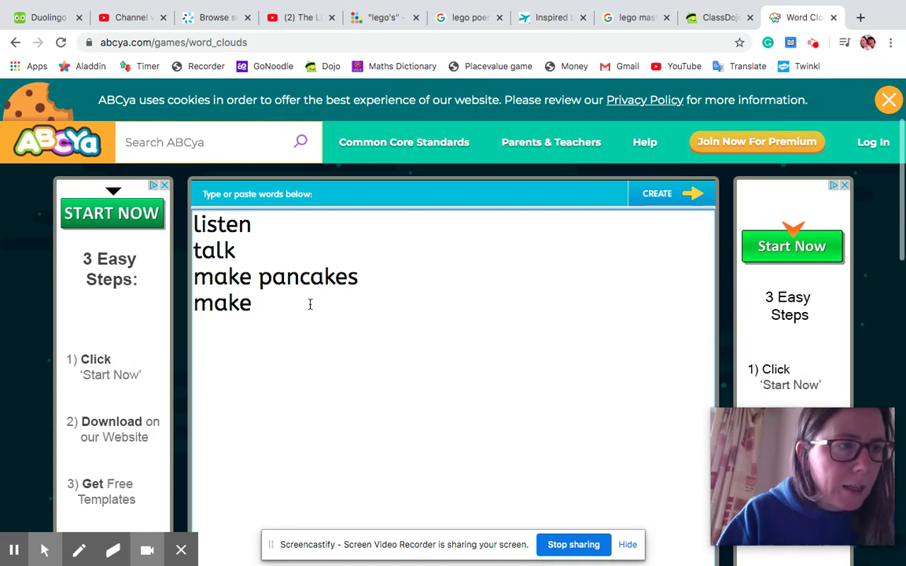
text(french t)
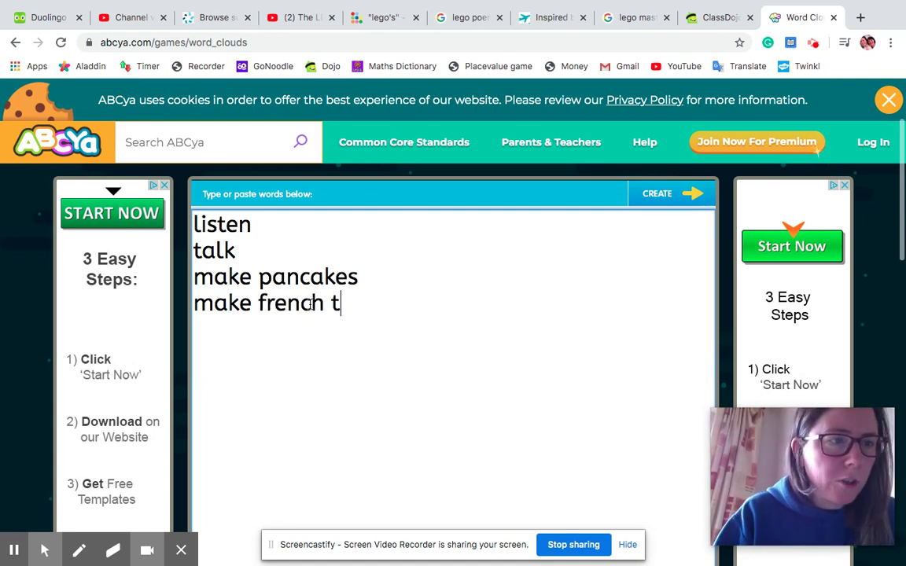
text(oast)
Add 'play the ukulele' on a new line, fixing its typos.
key(Return)
text(pal)
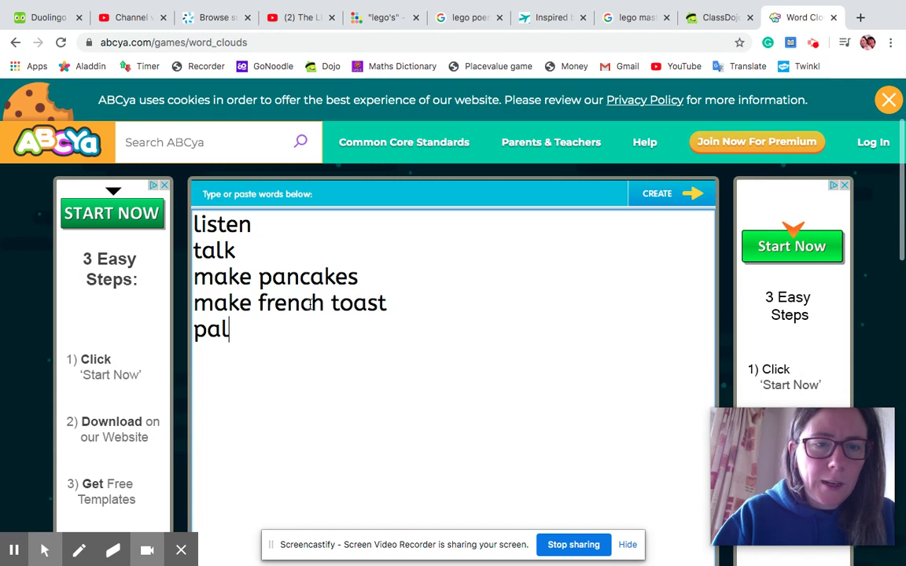
key(BackSpace)
key(BackSpace)
text(lay the)
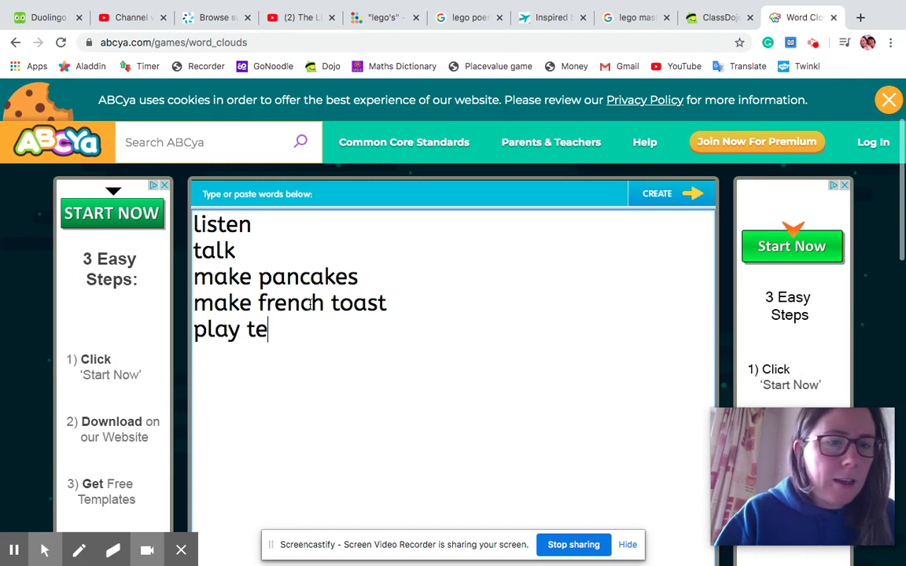
key(BackSpace)
text(he ukuele)
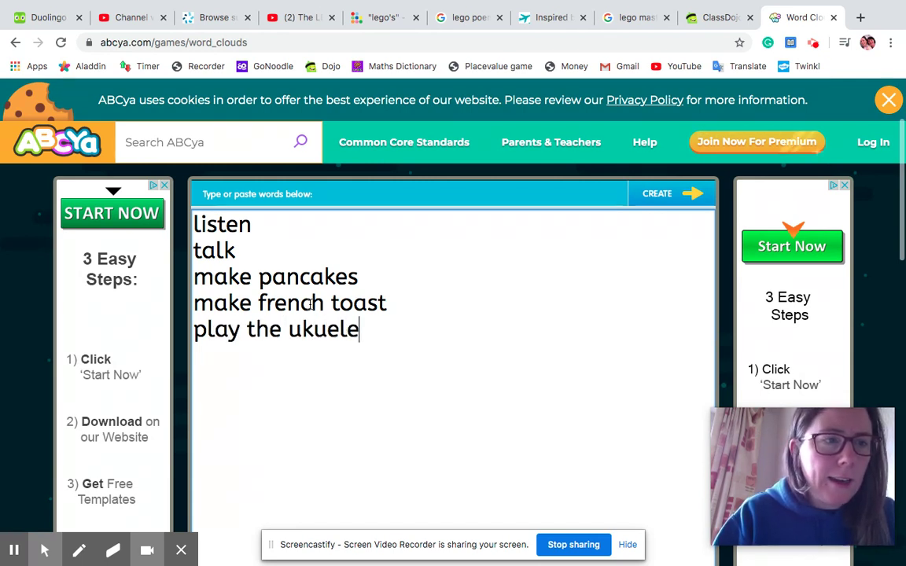
text(le)
key(BackSpace)
key(BackSpace)
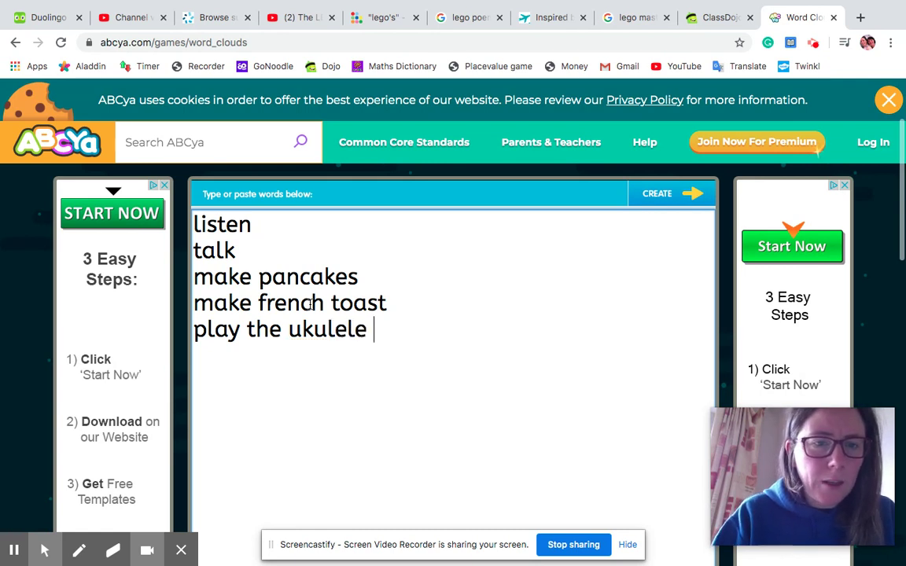
key(BackSpace)
key(Return)
Add tag, rugby, run, crochet, draw, read and write as separate lines.
text(ta)
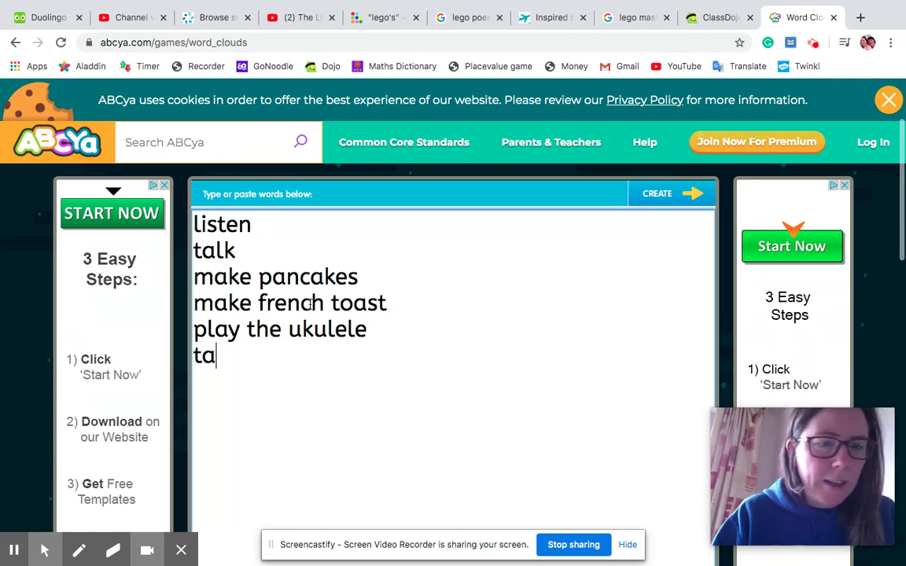
text(play tag rud)
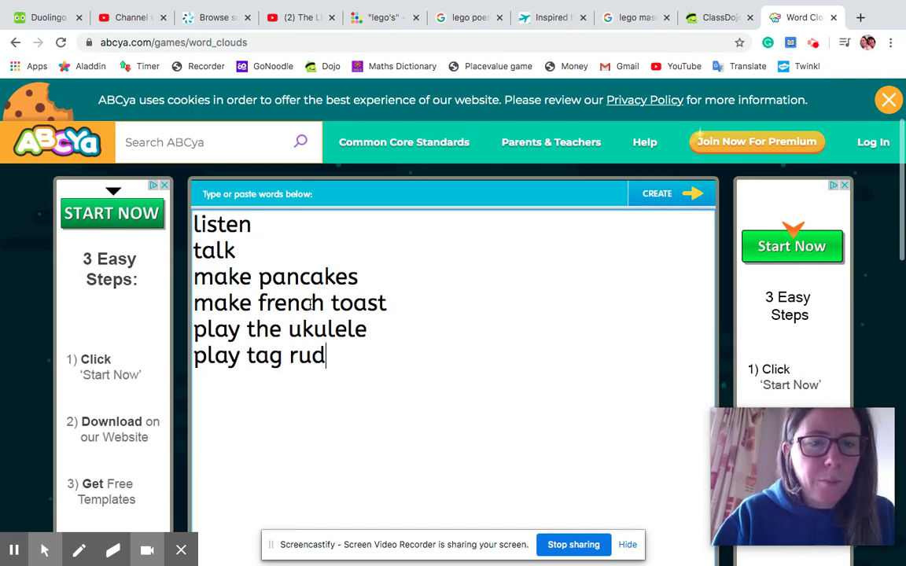
key(BackSpace)
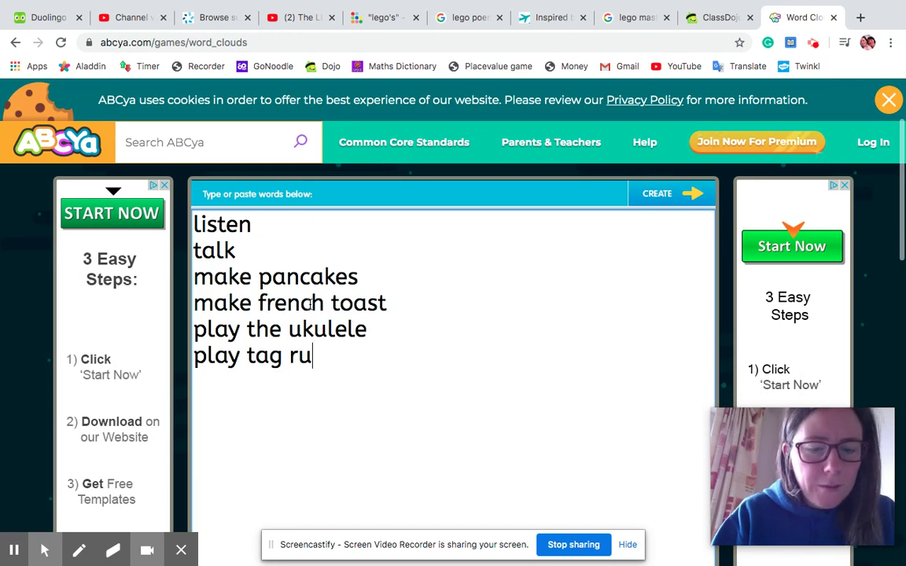
text(gby)
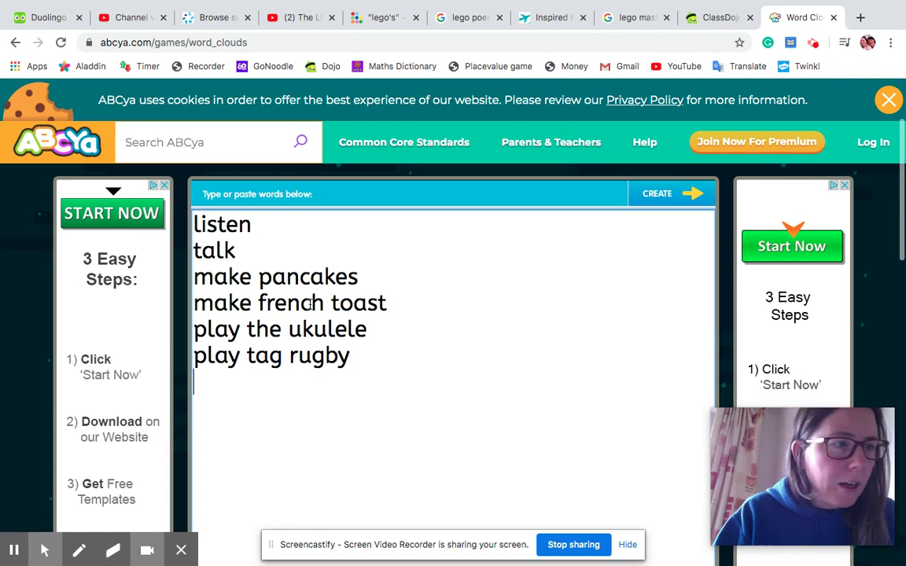
text( run )
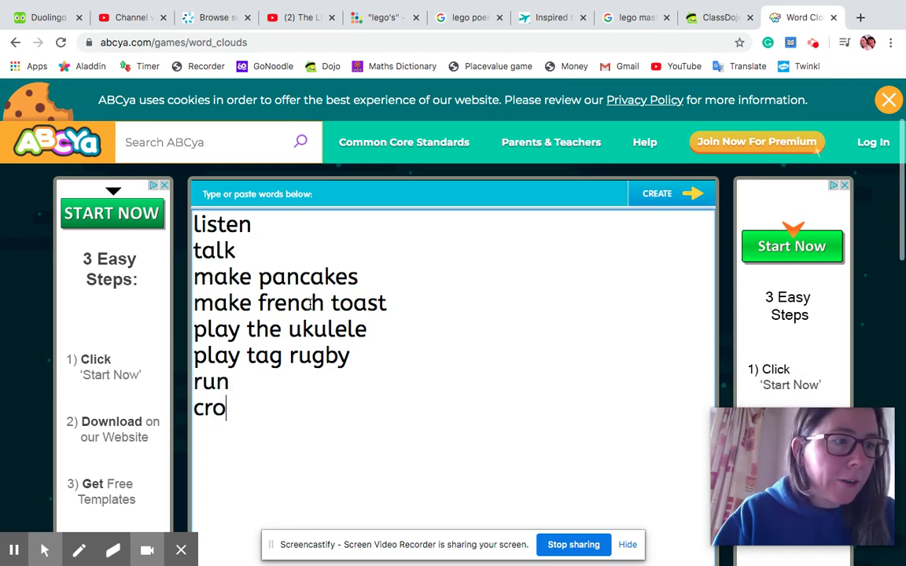
text(crochet)
key(Return)
text(dra)
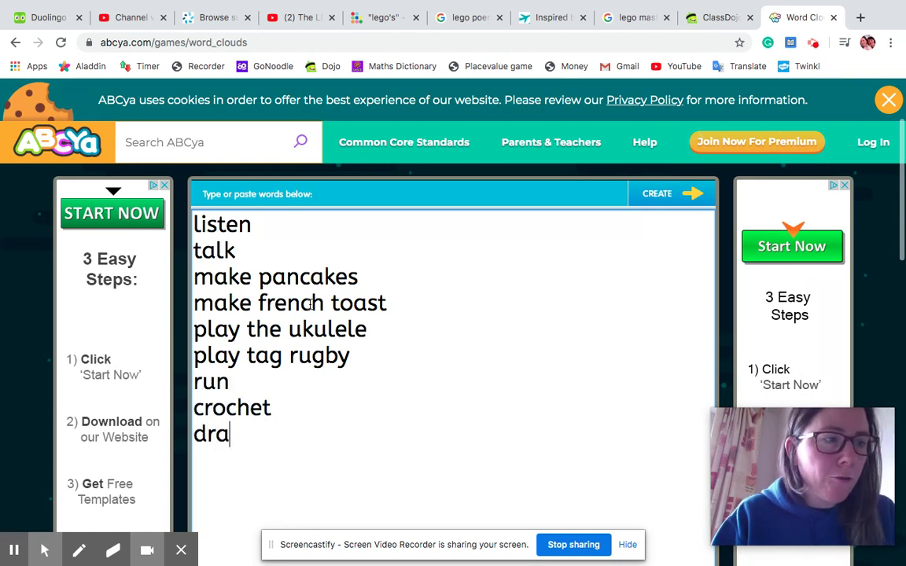
text(w read)
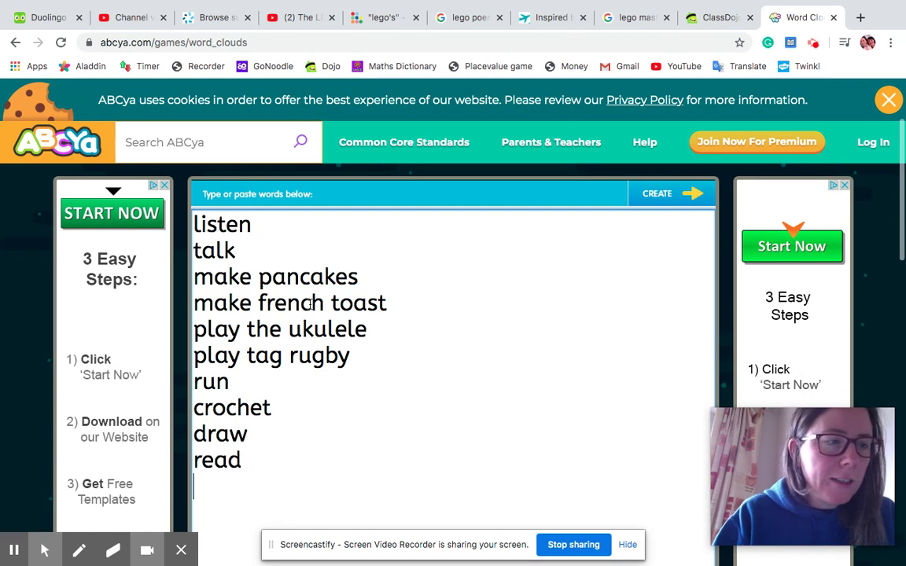
key(Return)
text(writ)
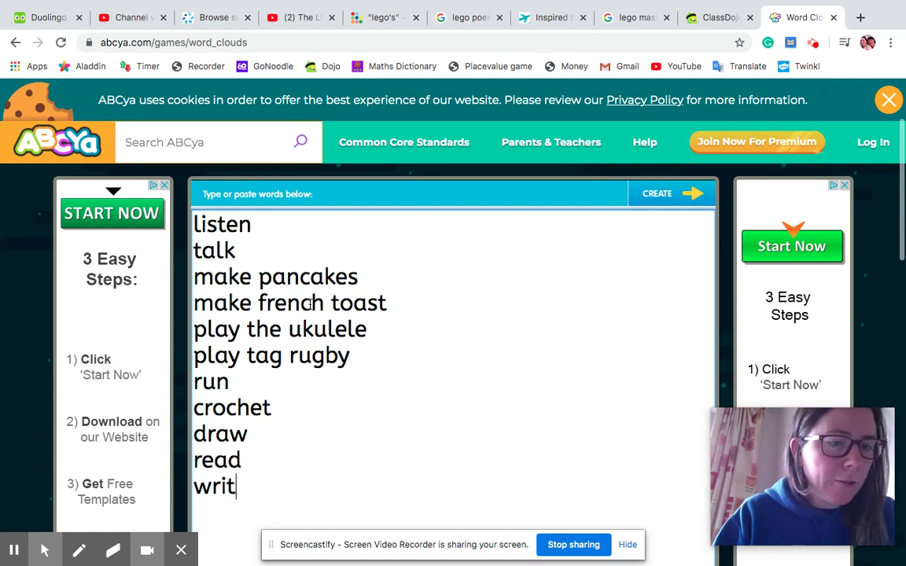
text(e)
key(Return)
Add teach, play the guitar, more 'play the' lines, photos and make videos.
text(eac)
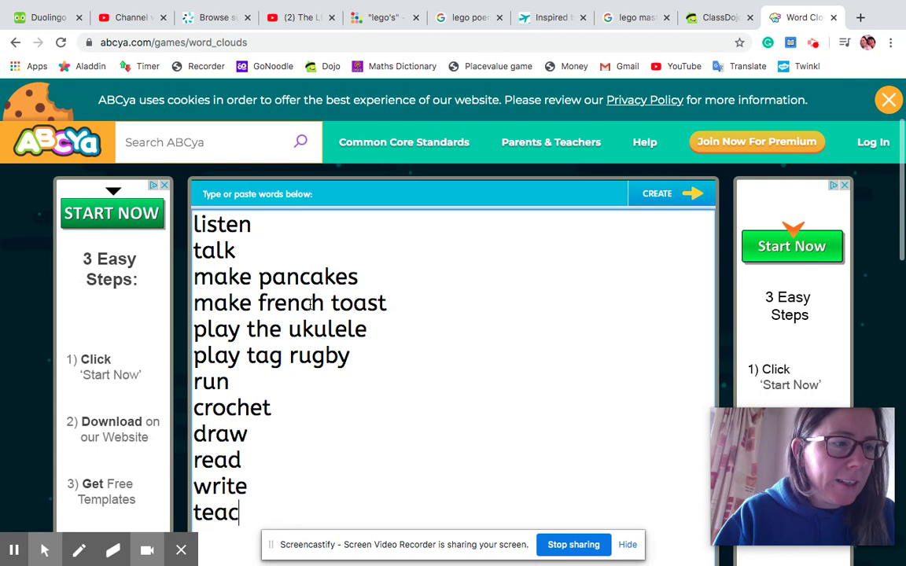
text(h play th)
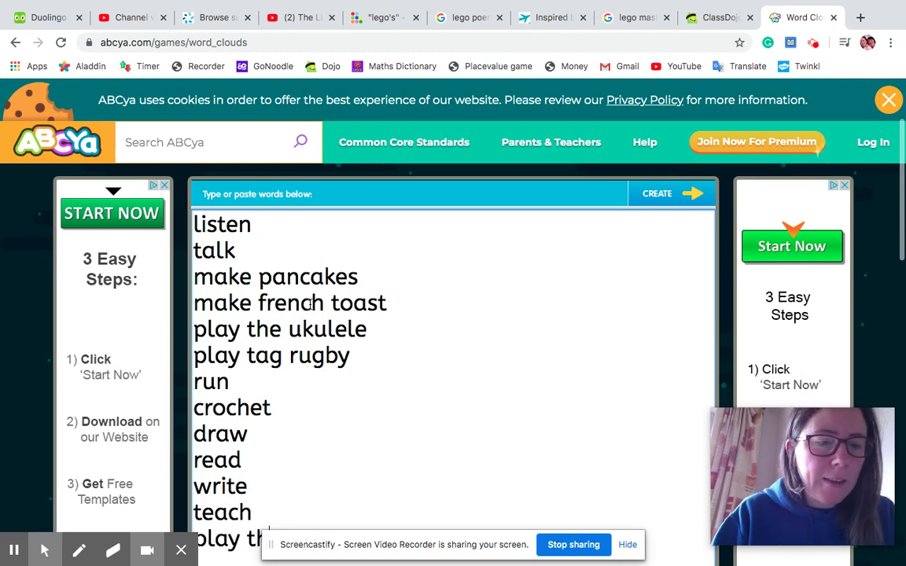
text(e guit)
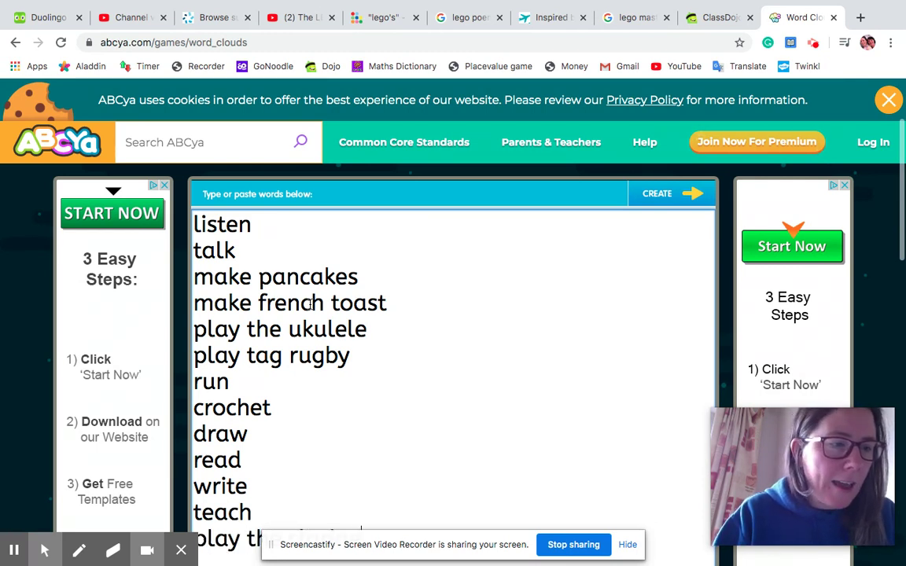
key(Return)
text(p)
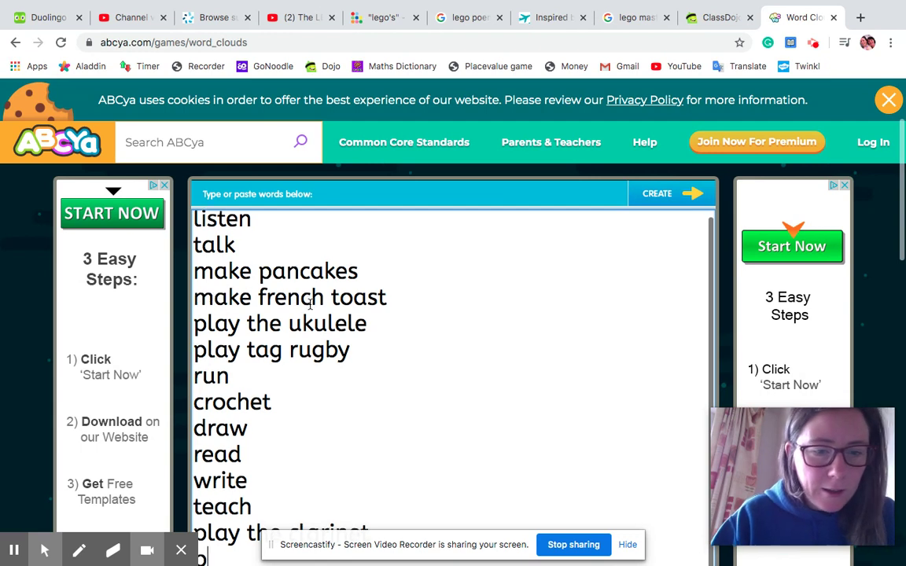
text(lay)
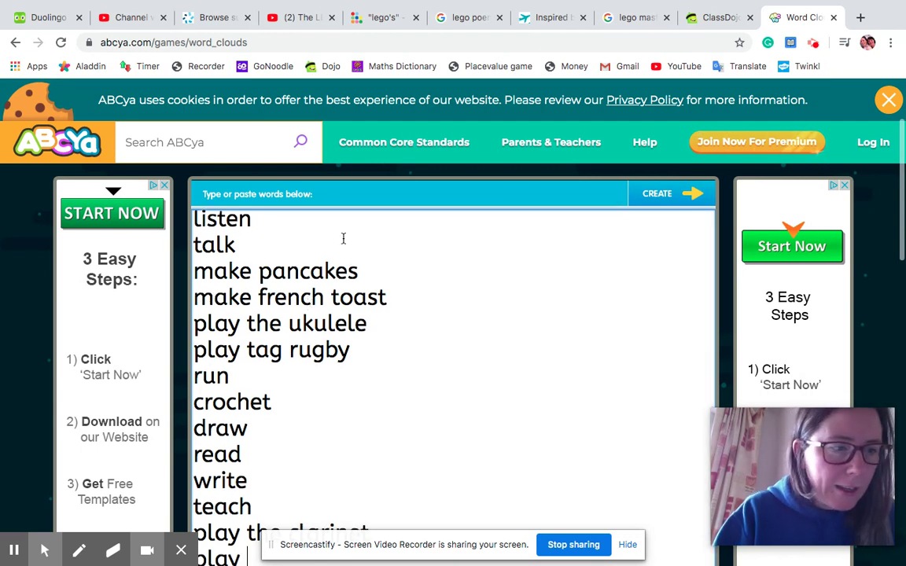
text( the recorder)
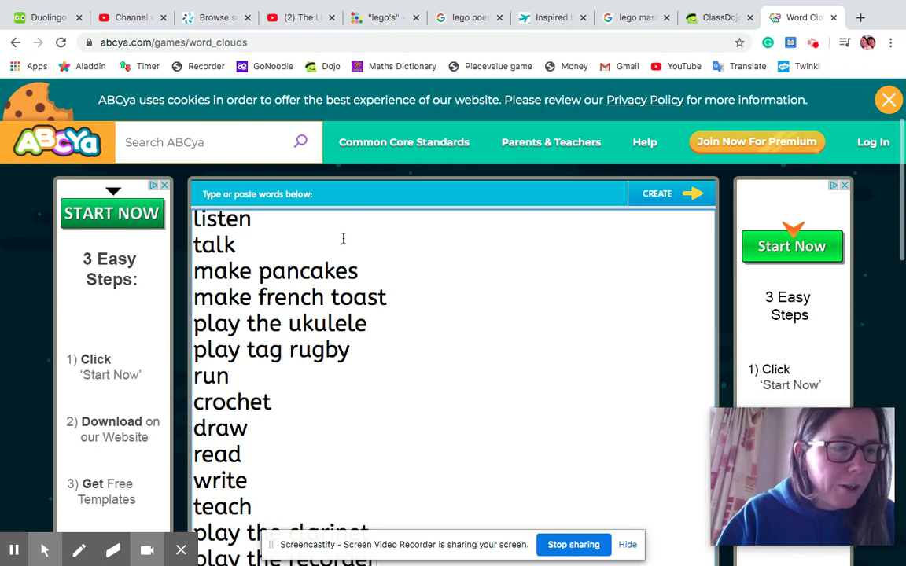
key(Return)
text(photos)
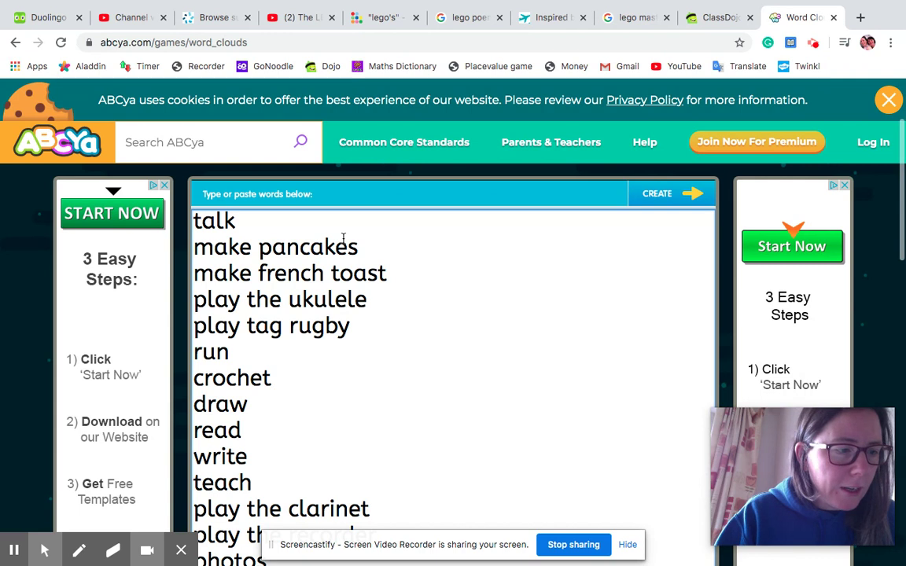
scroll(343, 238, down, 1)
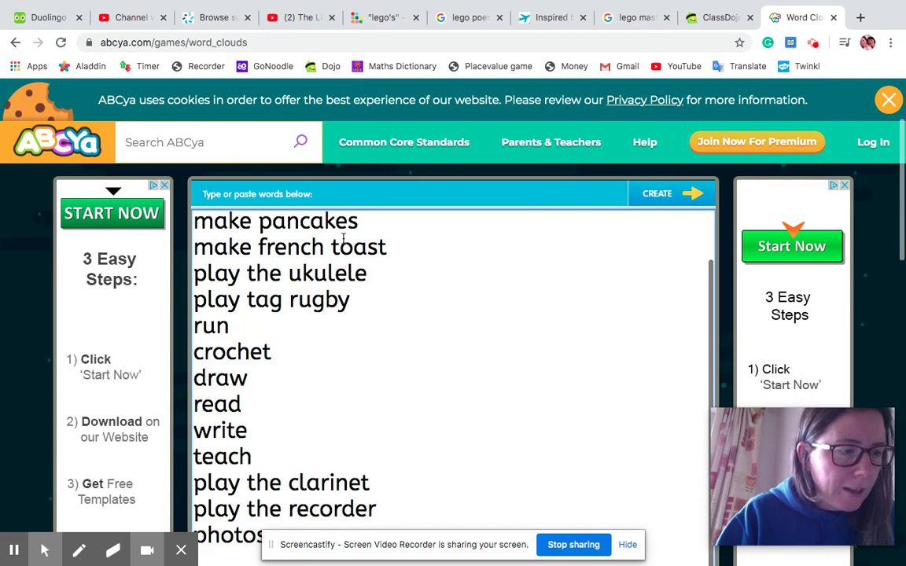
text(make v)
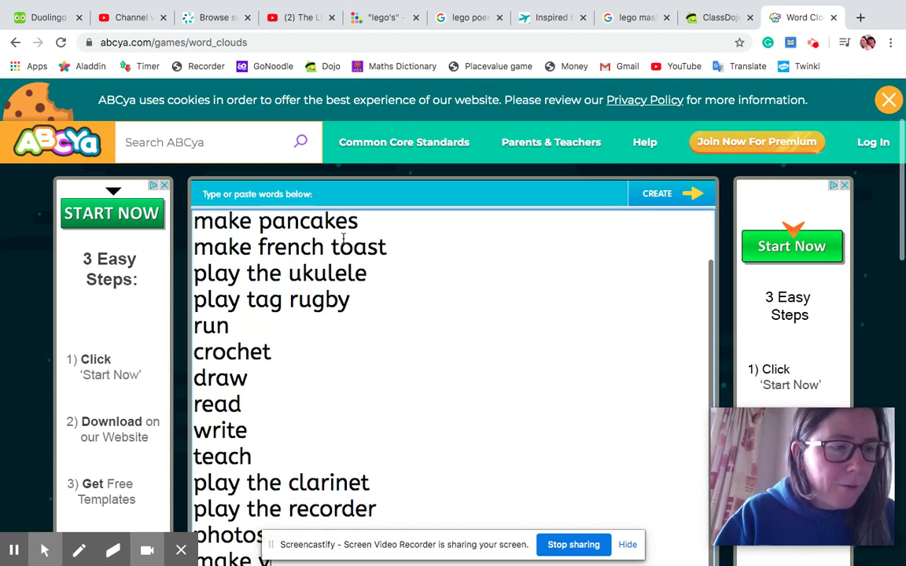
text(ideos)
scroll(343, 238, down, 1)
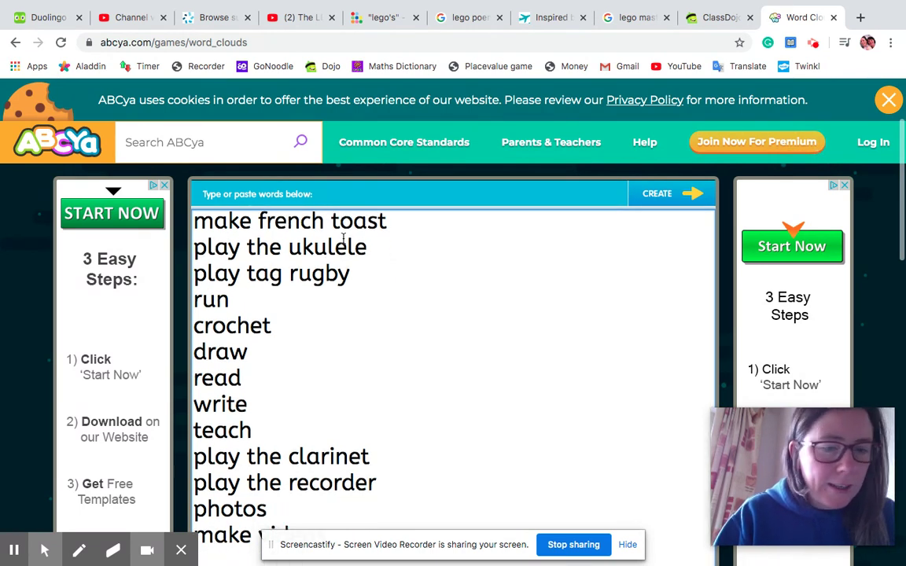
scroll(343, 238, down, 1)
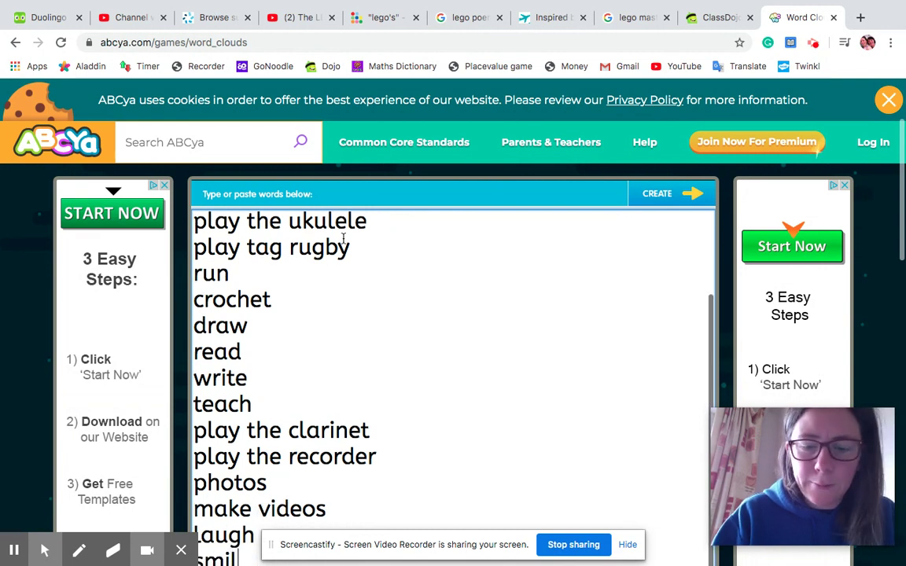
text(e)
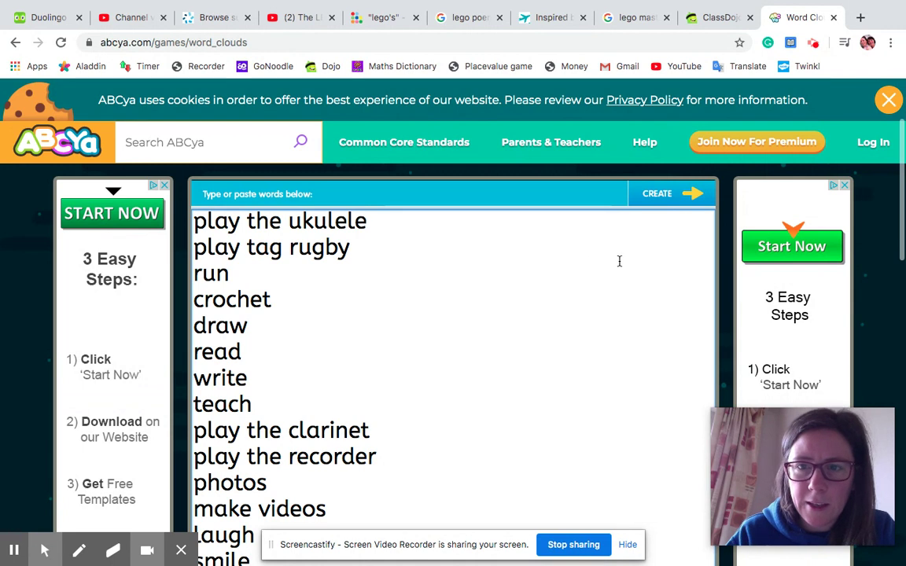
Generate the word cloud from the activity list and scroll to view it.
click(651, 202)
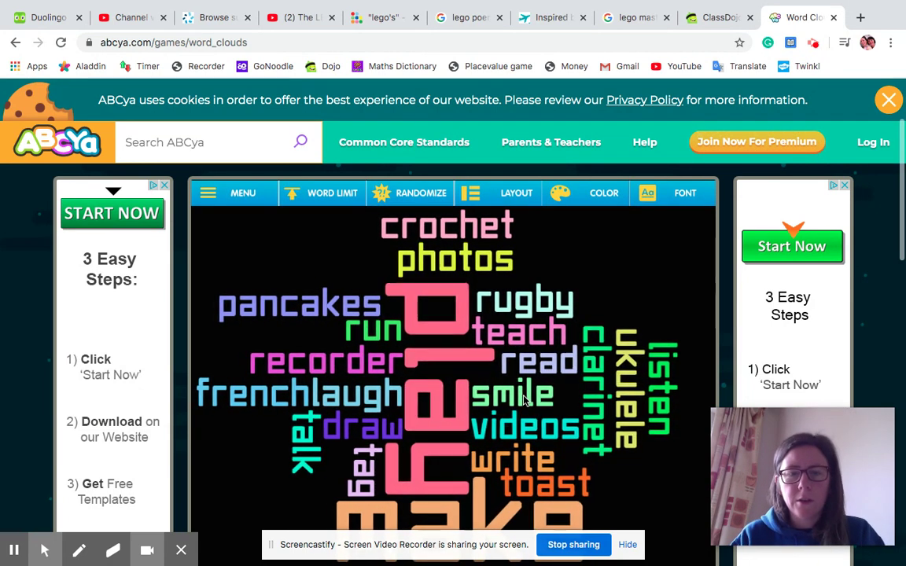
scroll(525, 399, down, 1)
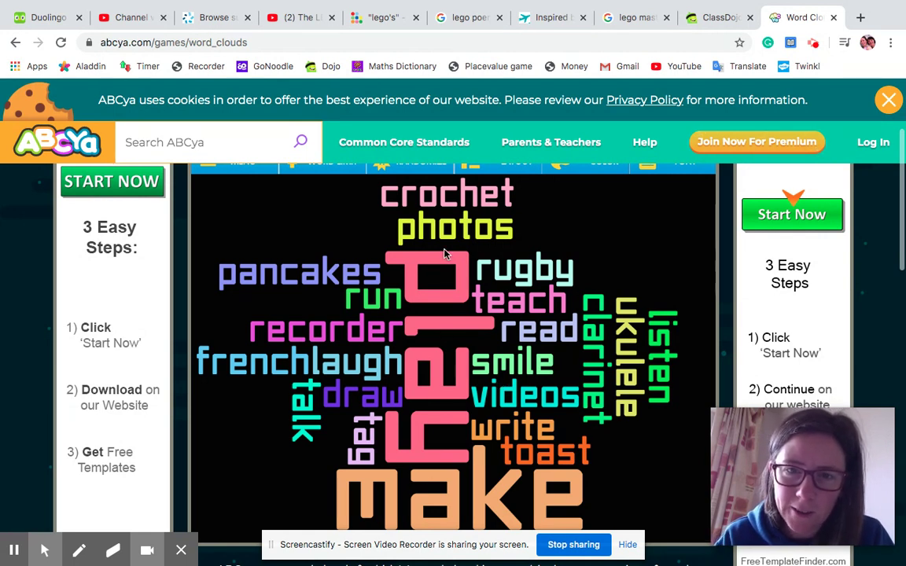
scroll(495, 291, up, 1)
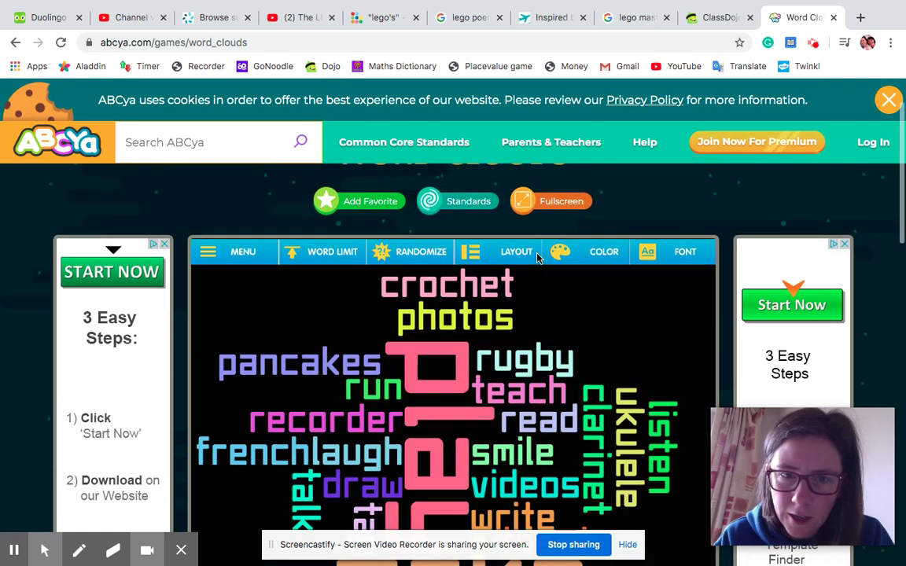
Save the cloud as My Cloud (2).png, then randomize its colours and arrangement.
click(234, 225)
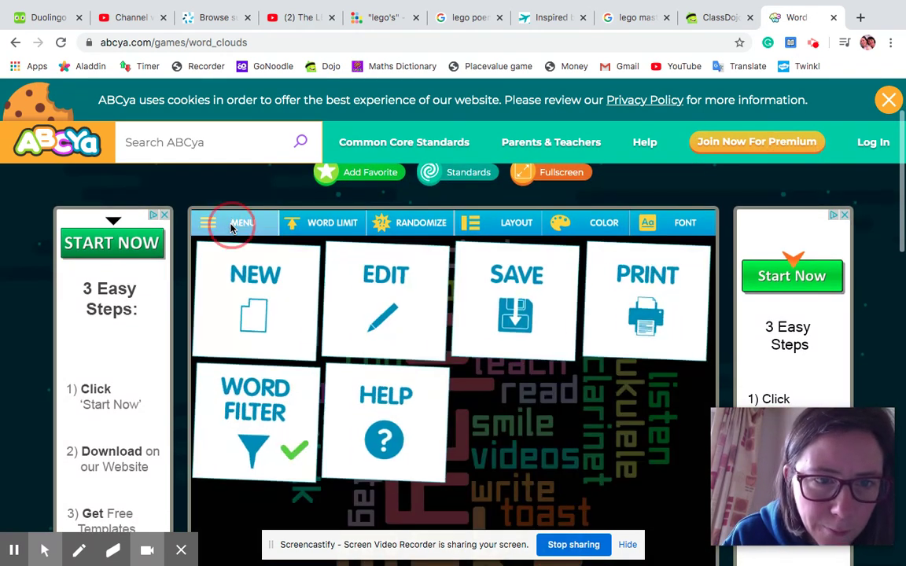
click(516, 300)
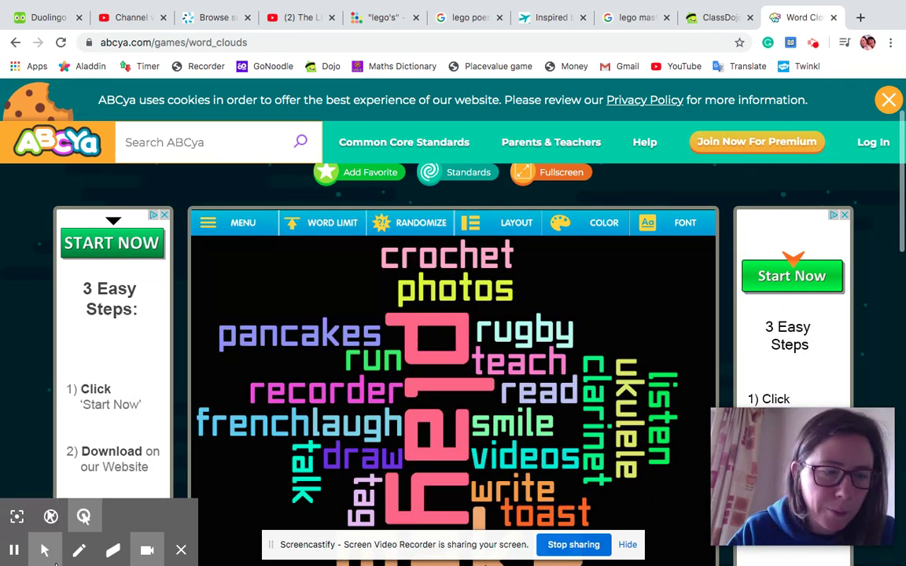
mouse_move(98, 550)
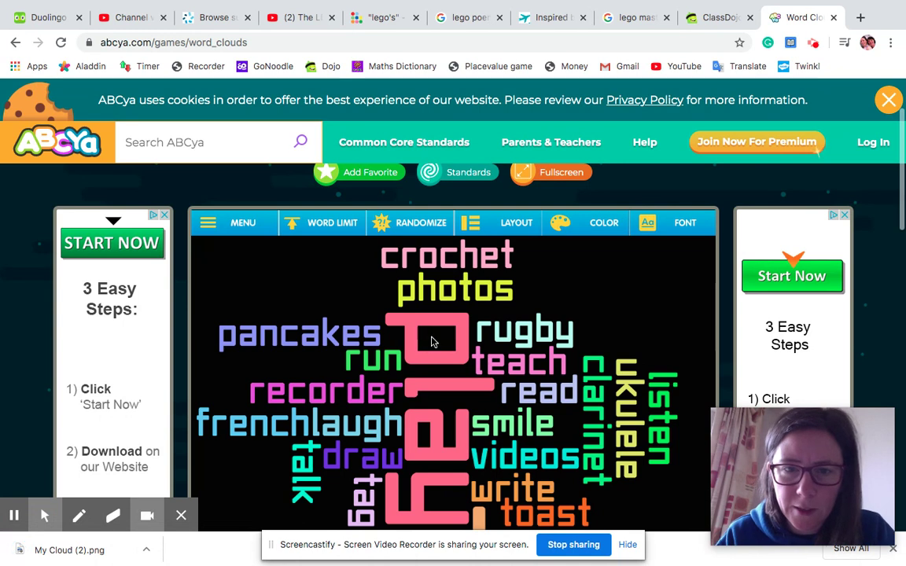
scroll(442, 272, down, 2)
scroll(442, 272, up, 1)
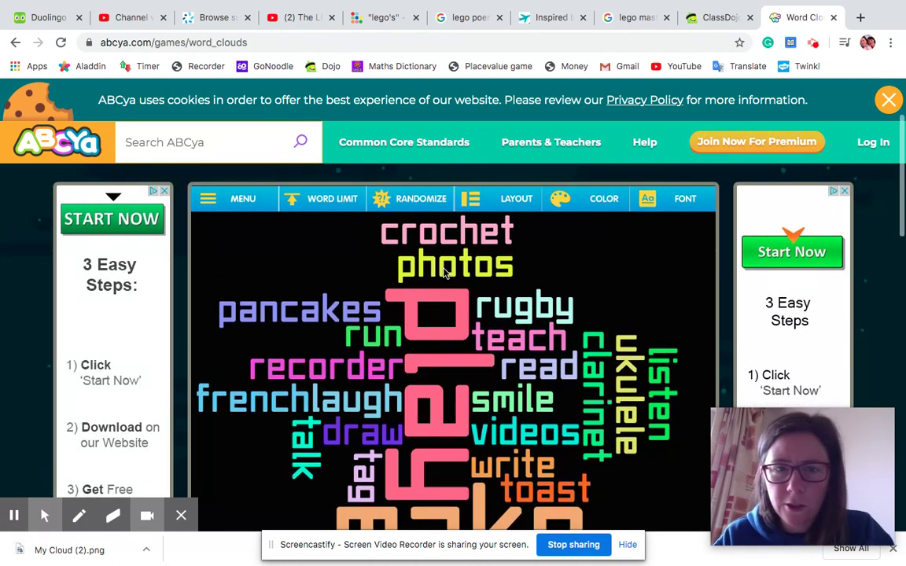
click(416, 202)
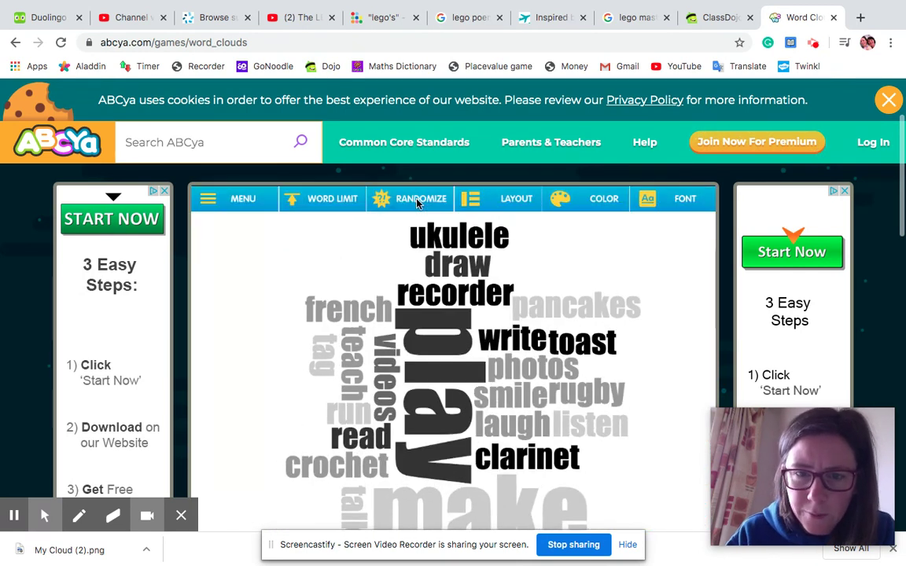
Randomize the cloud again and apply a new shape from LAYOUT.
click(422, 200)
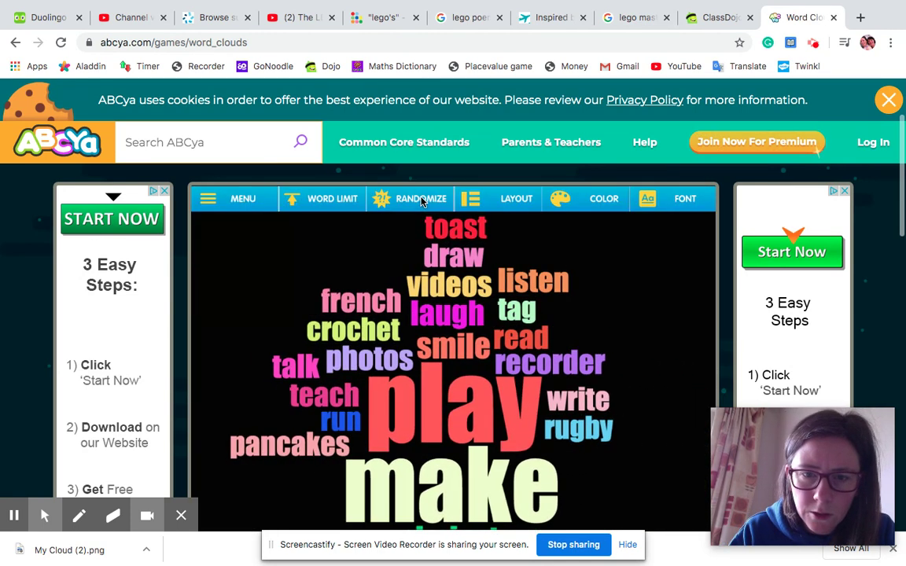
click(476, 201)
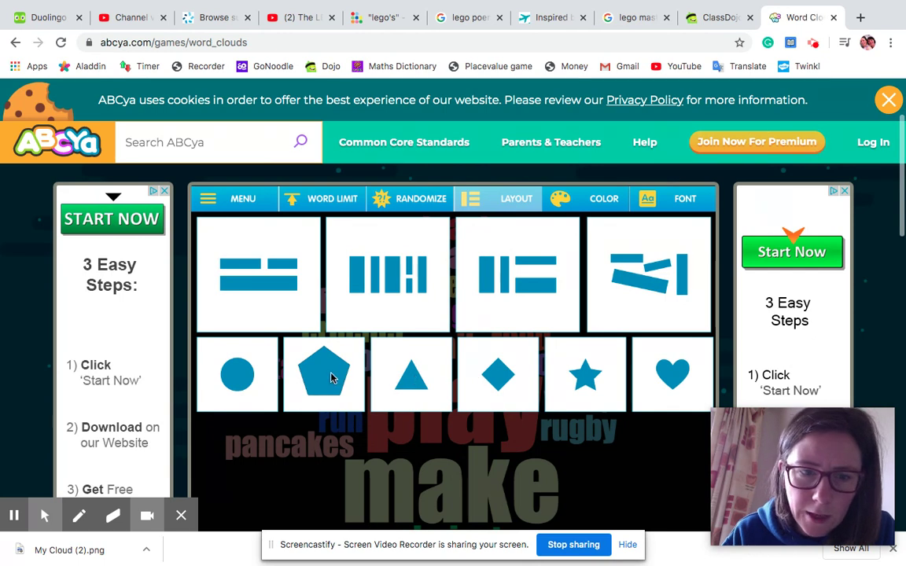
click(252, 382)
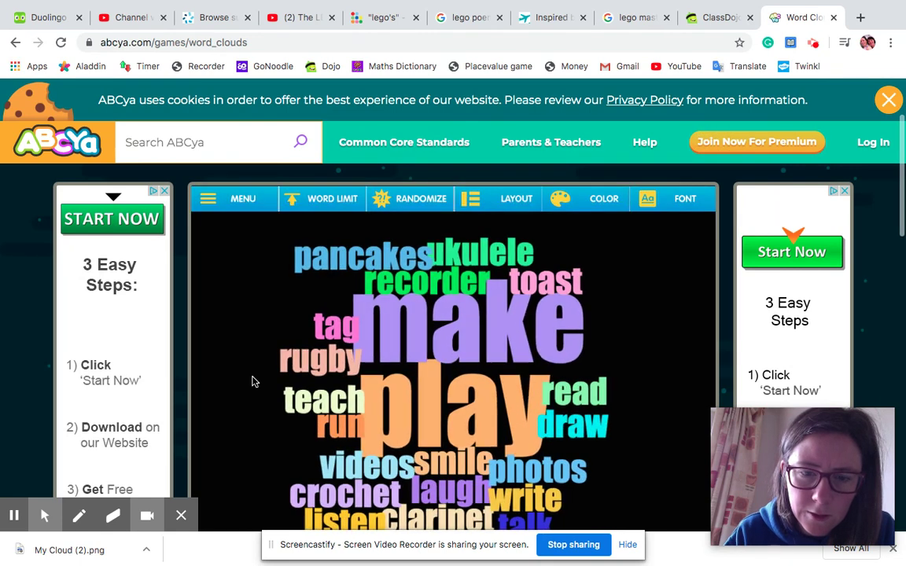
Reshape the word cloud into a star.
scroll(487, 294, down, 1)
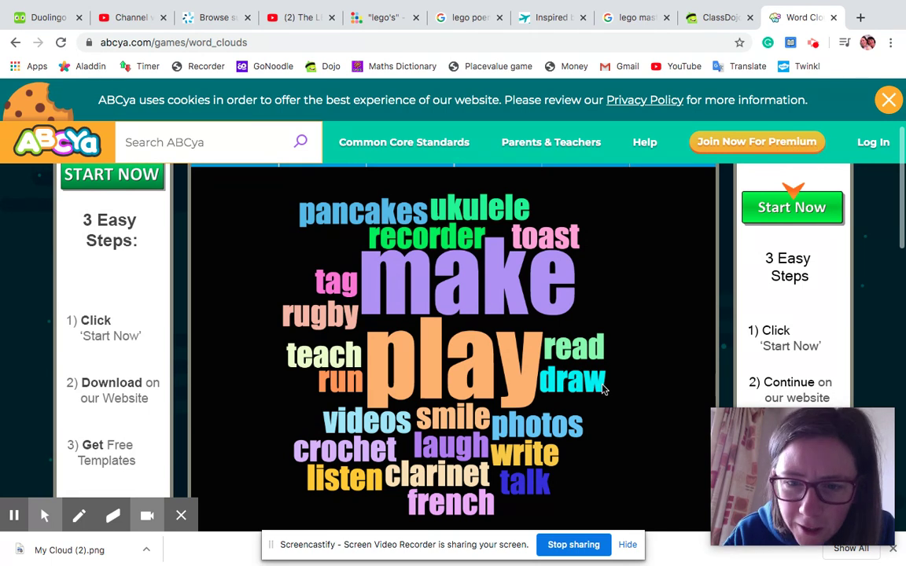
scroll(496, 243, up, 1)
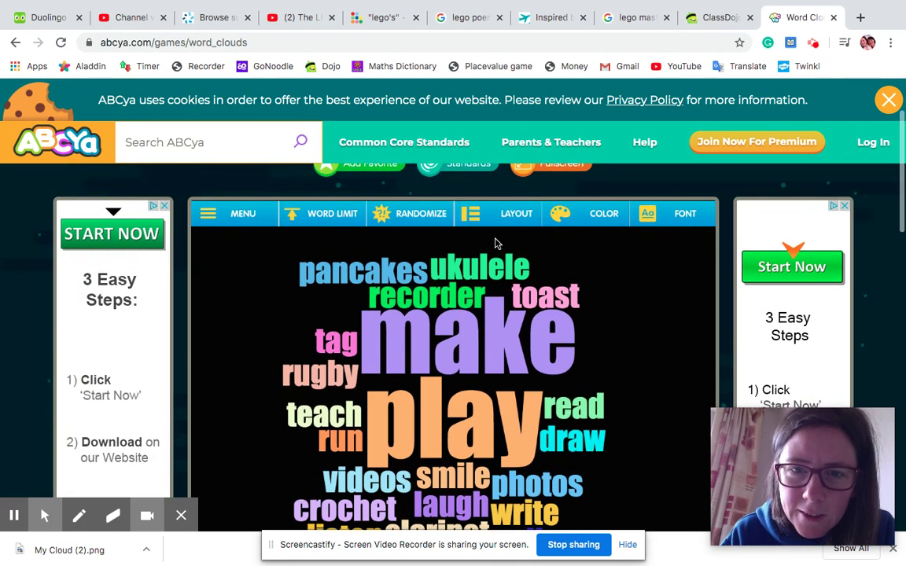
click(484, 219)
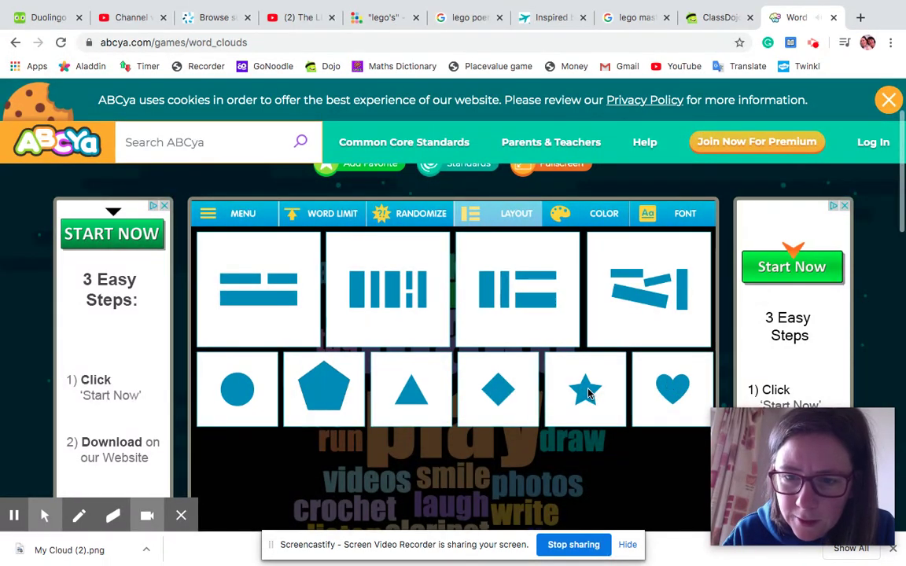
click(586, 391)
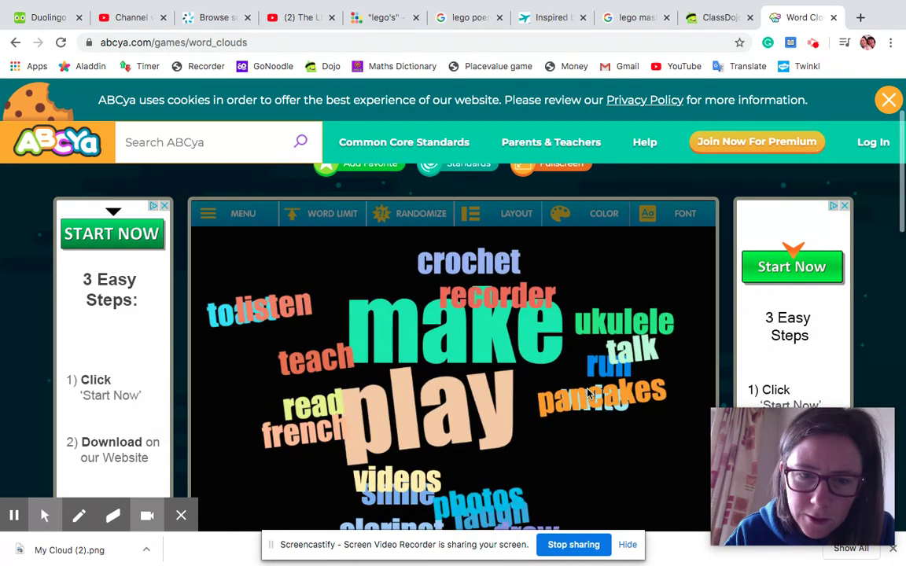
Switch to the mixed layout with mostly horizontal and a few tilted words.
scroll(586, 393, down, 2)
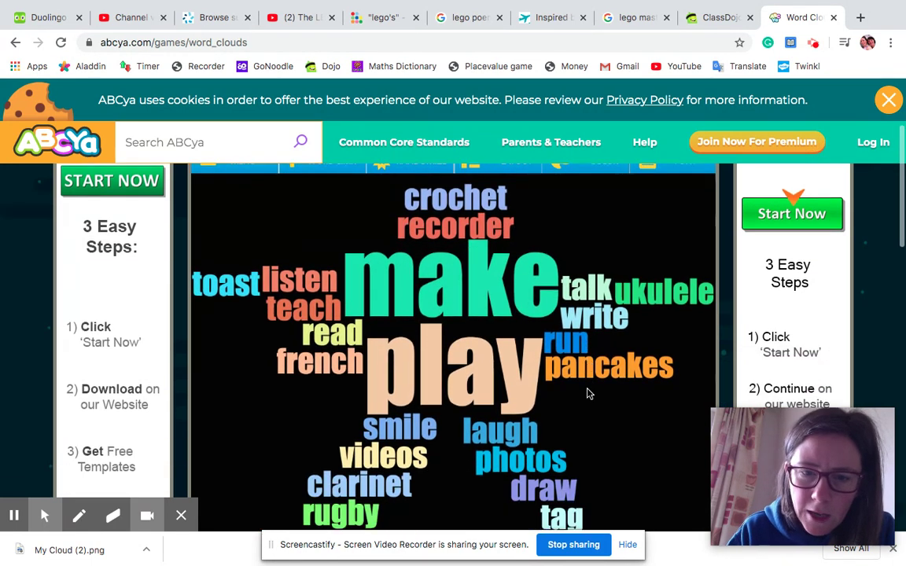
scroll(586, 394, up, 2)
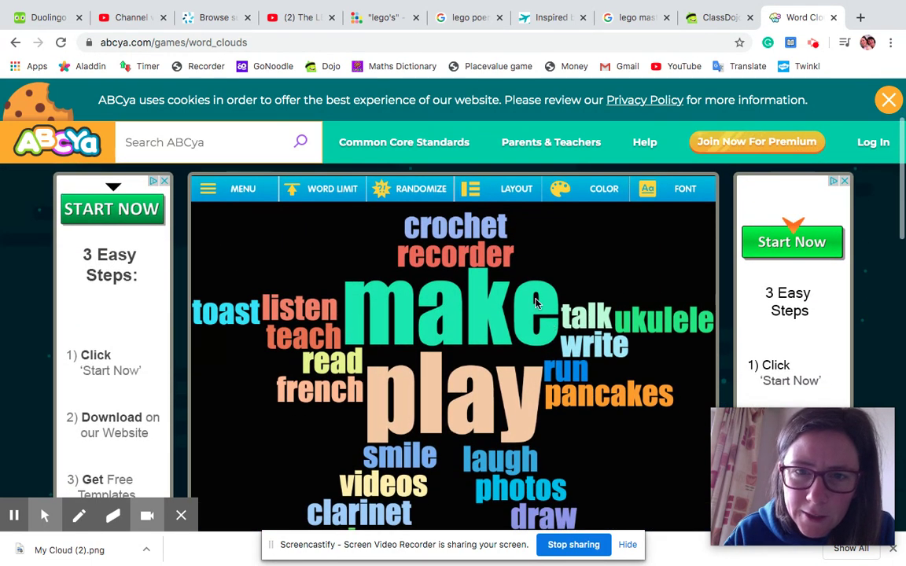
click(500, 188)
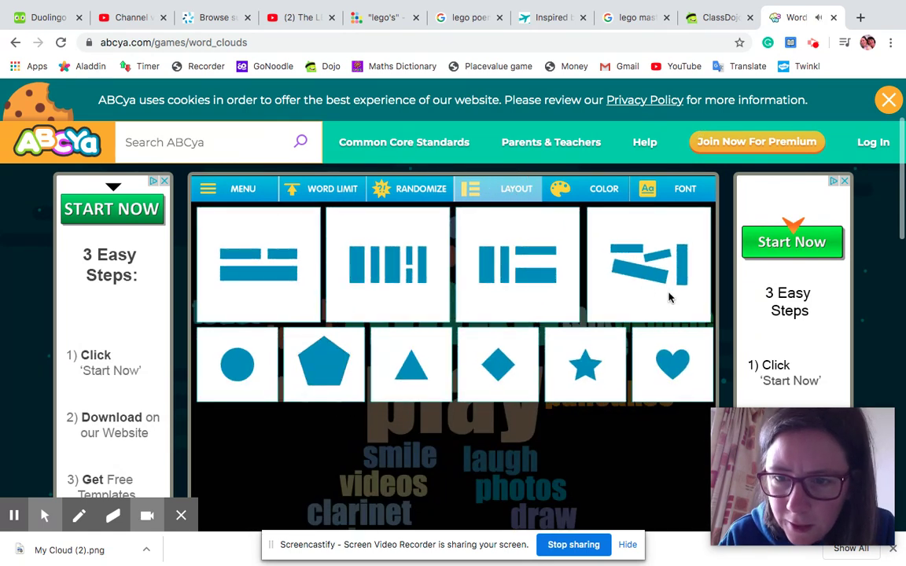
click(643, 269)
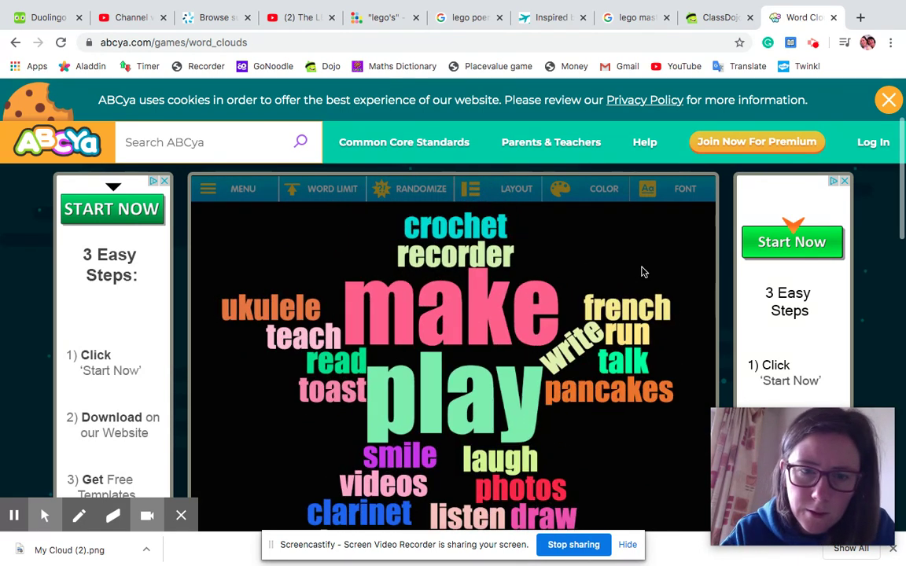
Open the downloaded My Cloud (2).png in Preview.
scroll(642, 271, down, 2)
scroll(642, 271, up, 1)
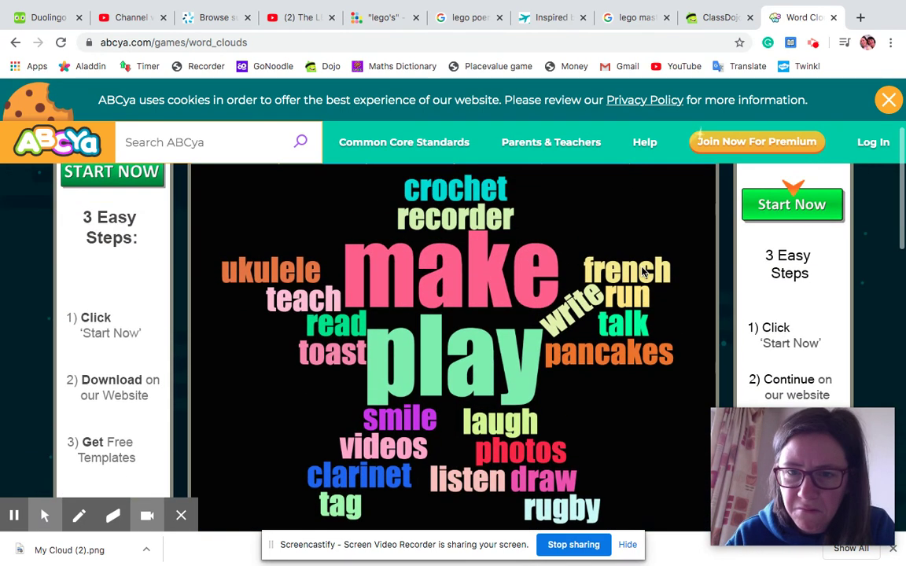
scroll(642, 272, down, 1)
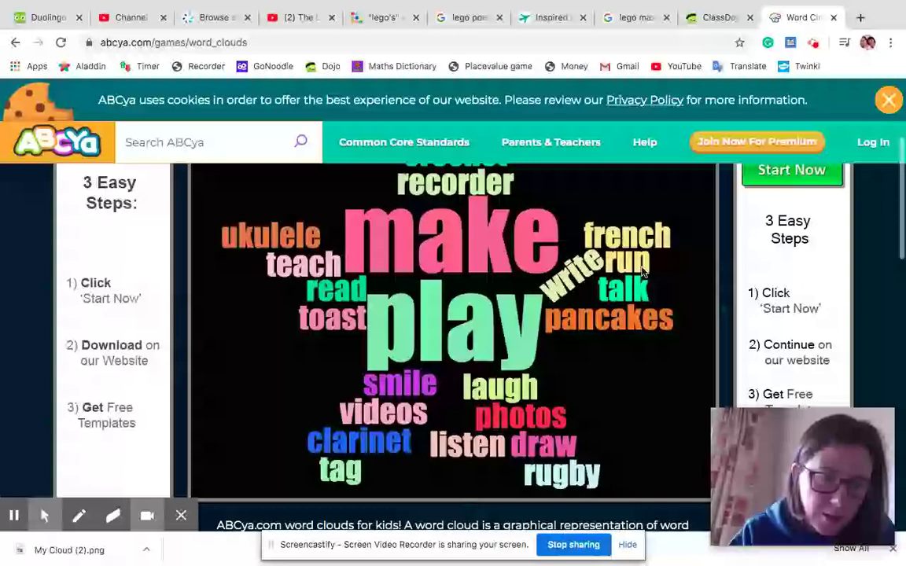
click(76, 557)
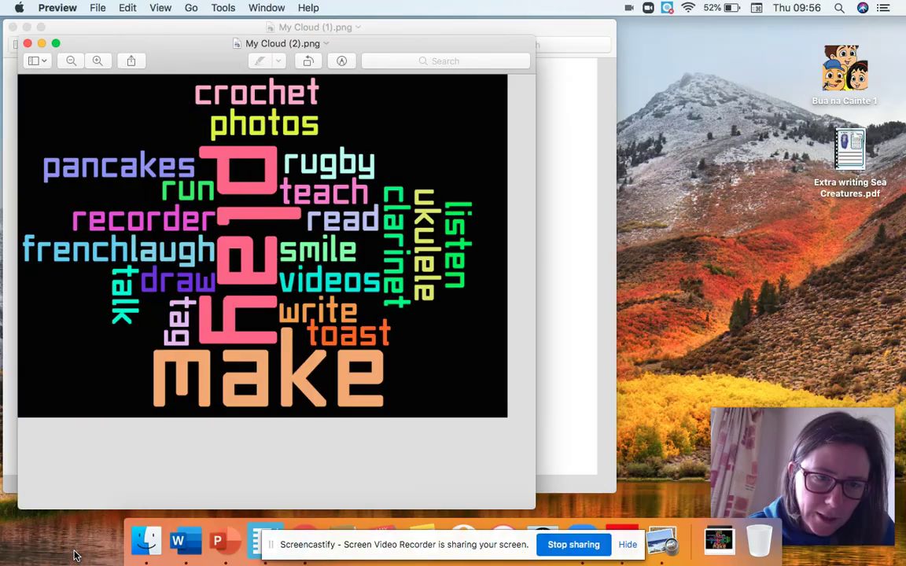